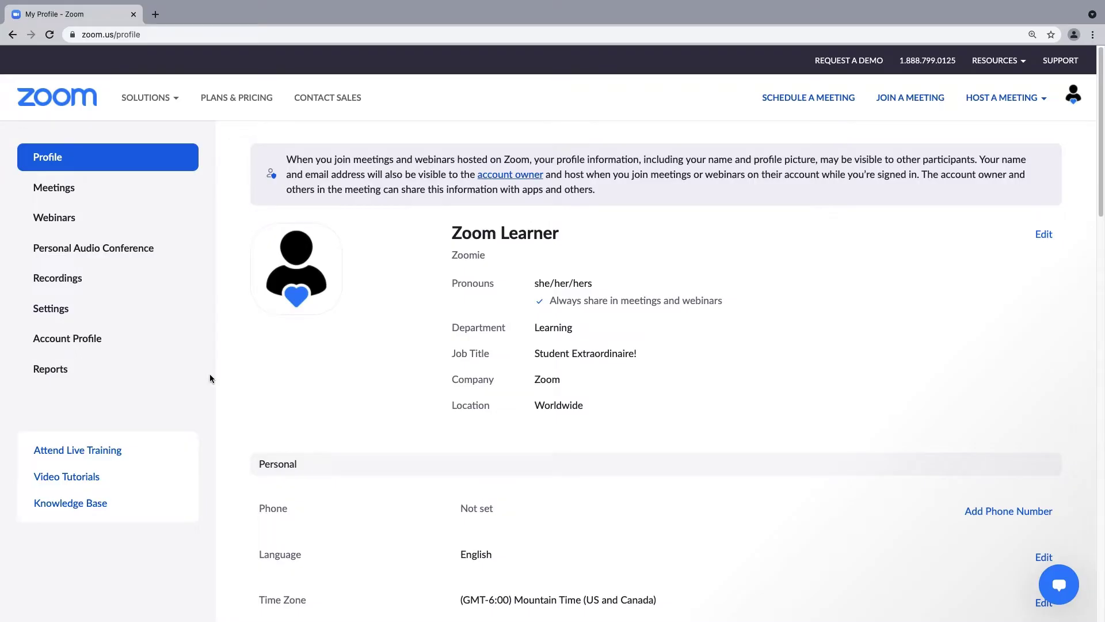
In the meeting security settings, turn on Waiting Room and Meeting Passcode
left_click(60, 311)
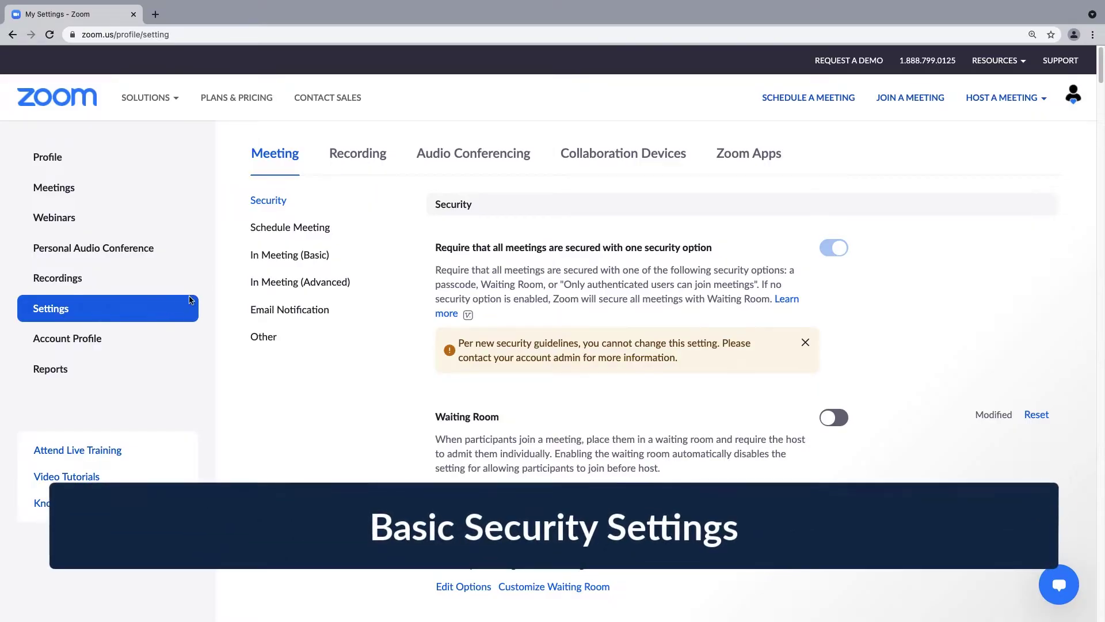
left_click(266, 201)
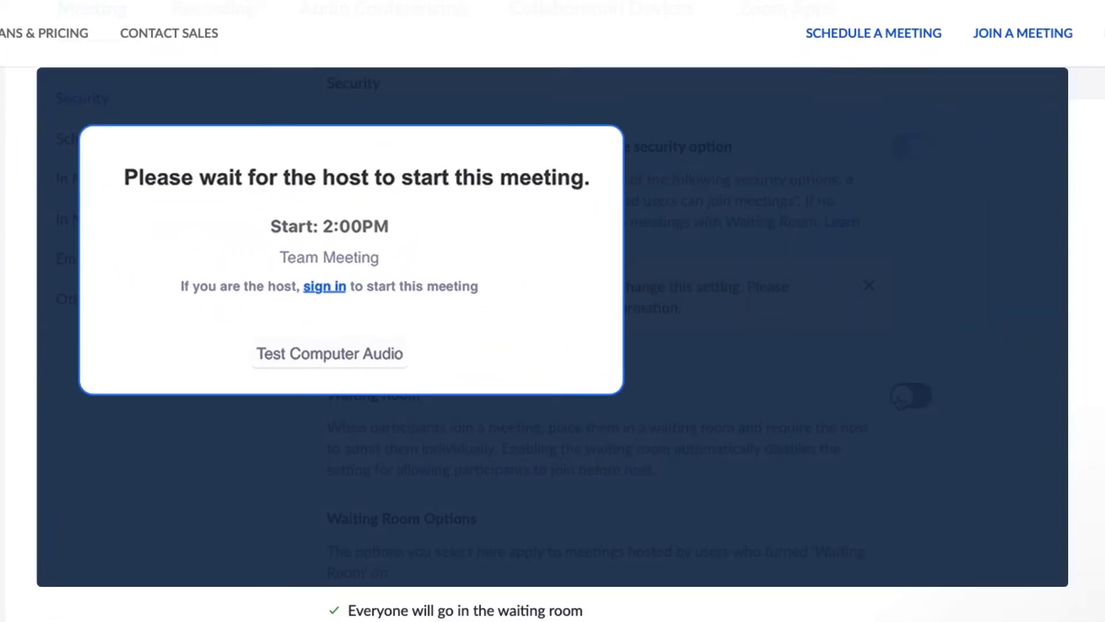
left_click(902, 397)
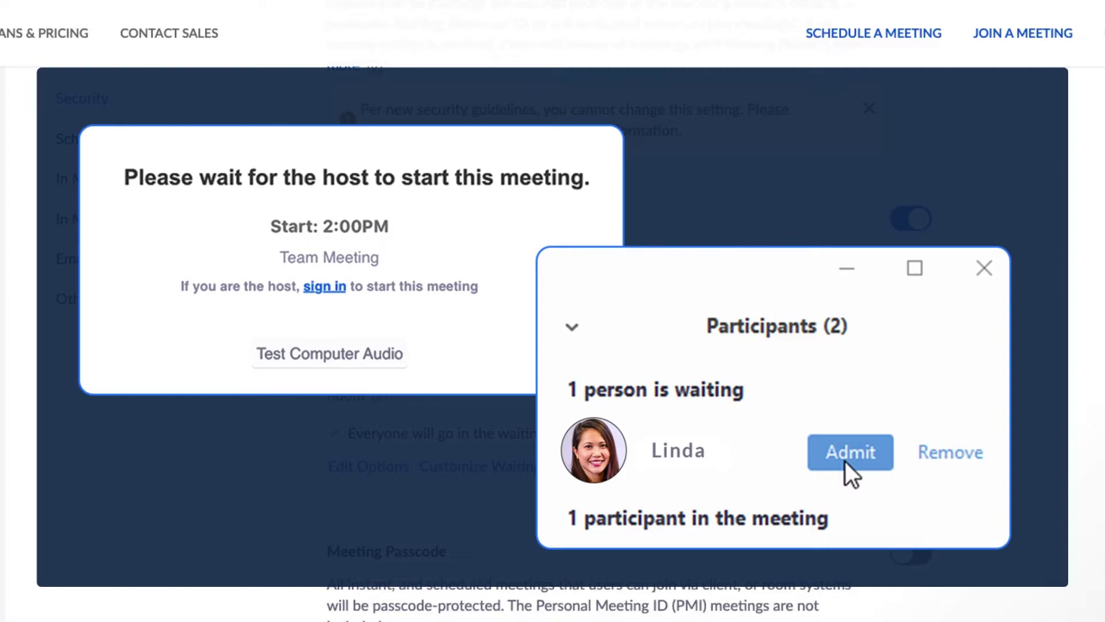
scroll(899, 397, "down", 3)
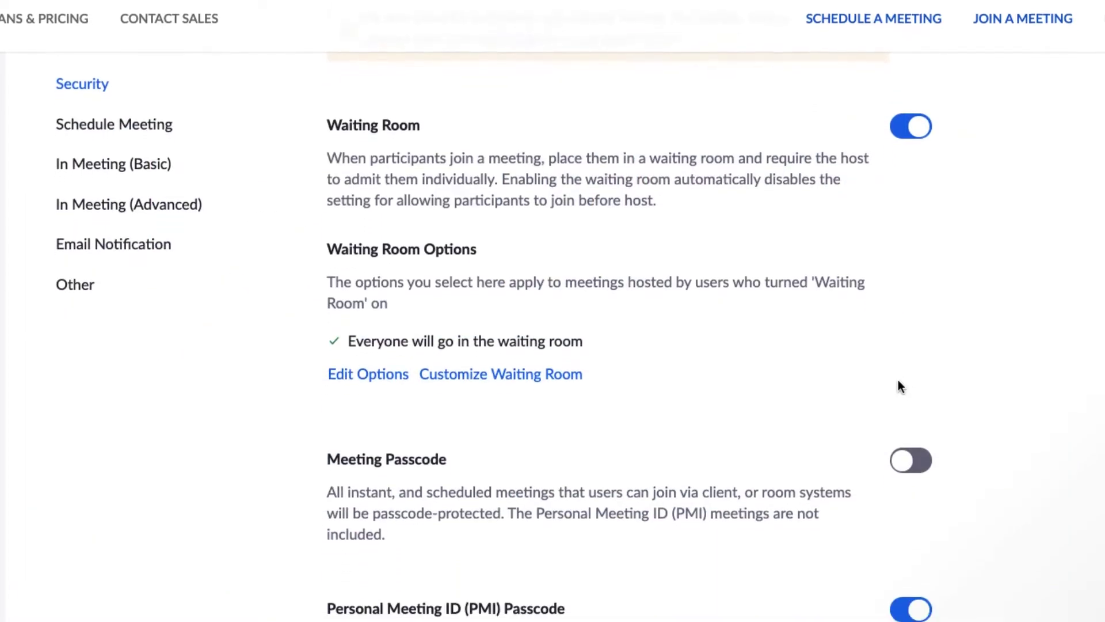
scroll(899, 334, "down", 1)
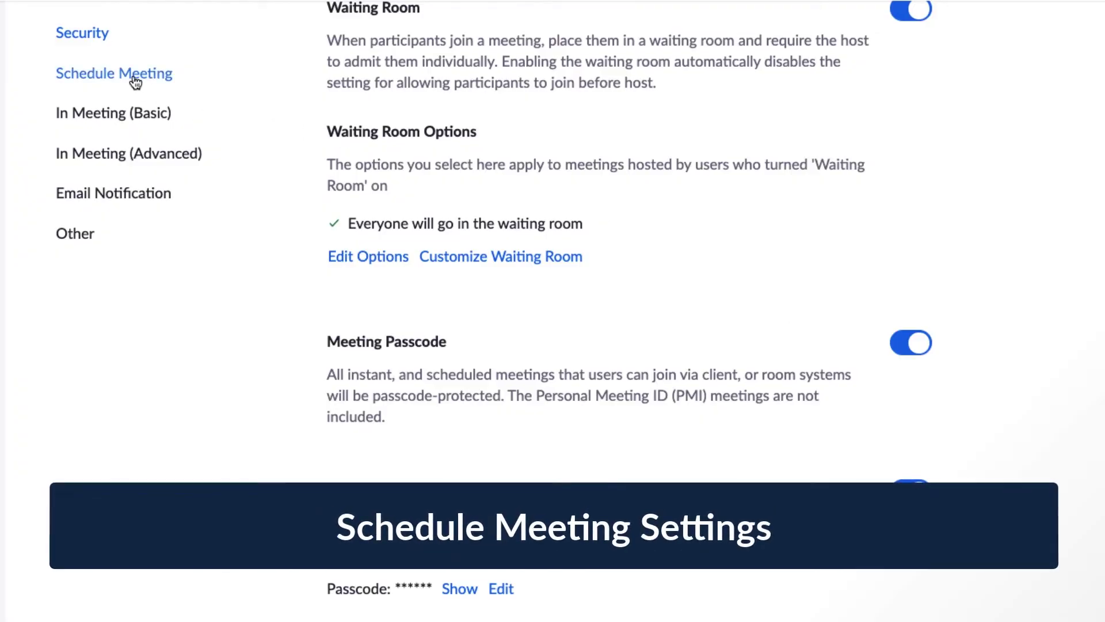
In the Schedule Meeting settings, set the Audio Type to Telephone and Computer Audio and save it
left_click(136, 82)
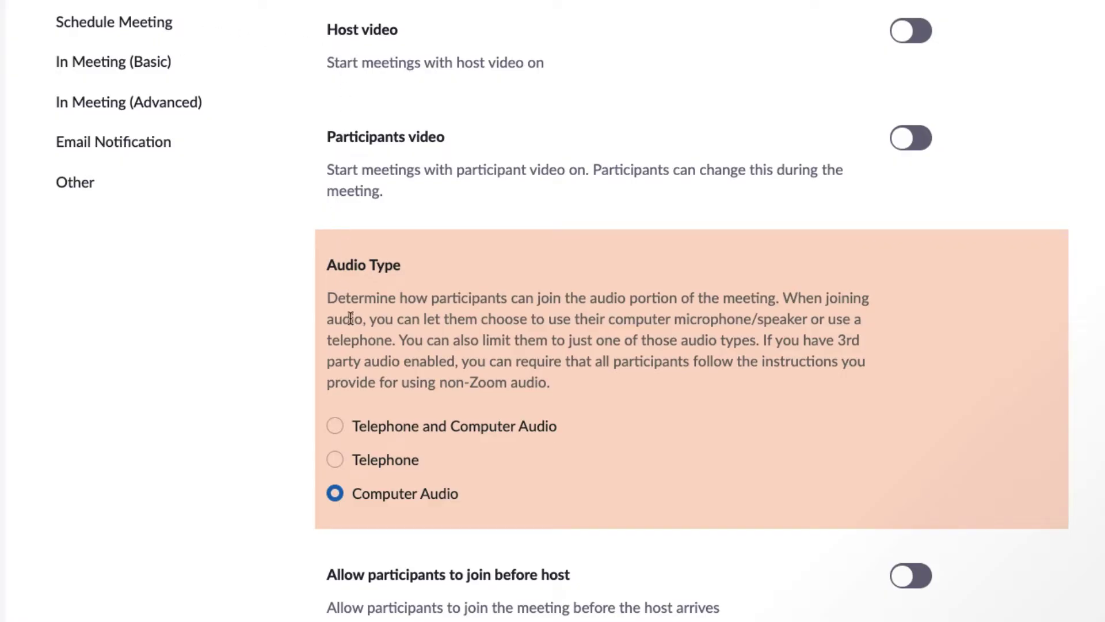
left_click(335, 427)
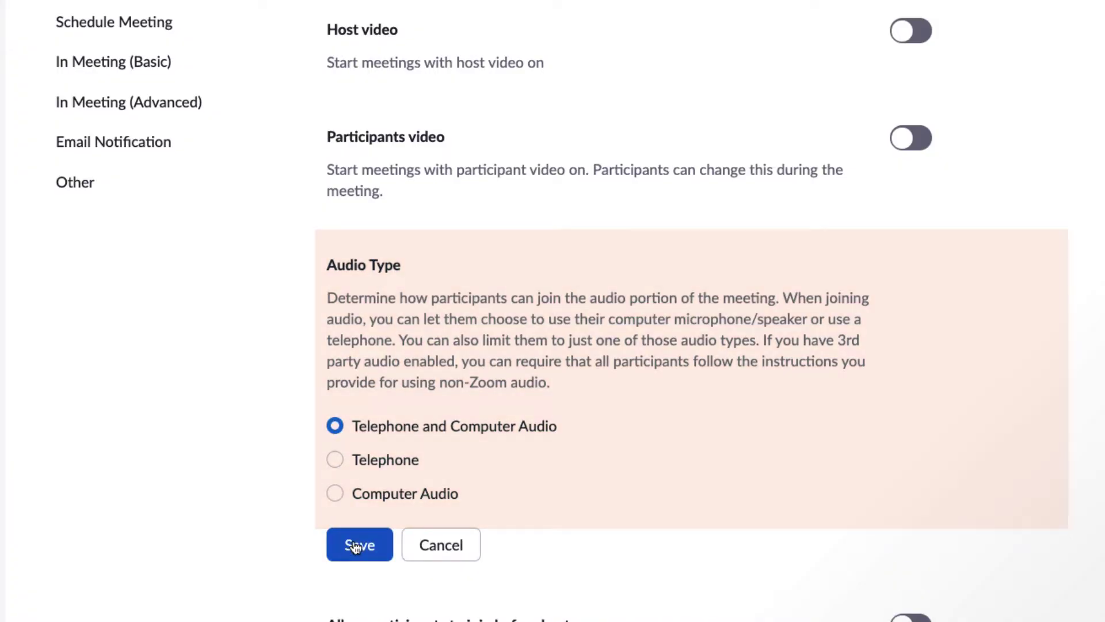
left_click(352, 544)
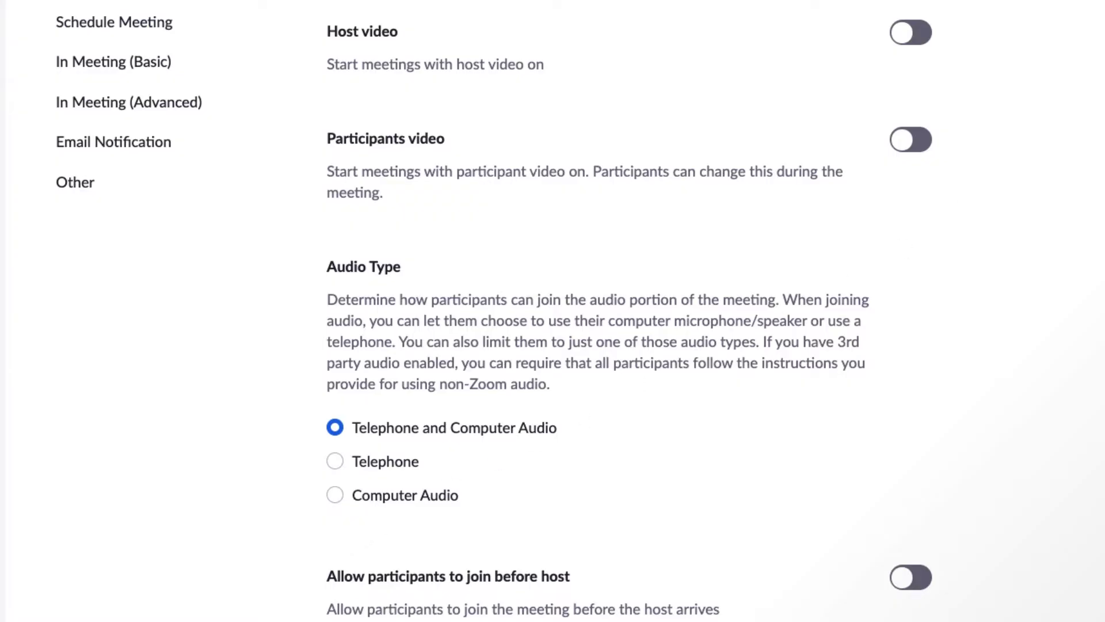
Turn on the setting that mutes all participants when they join a meeting
scroll(633, 311, "down", 18)
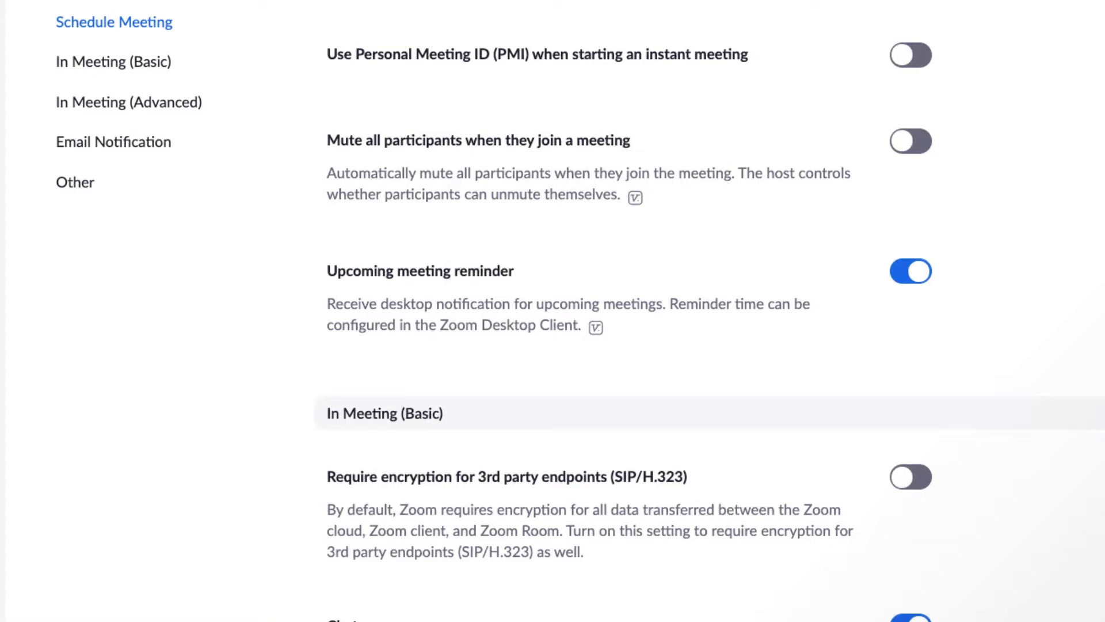
scroll(633, 311, "down", 1)
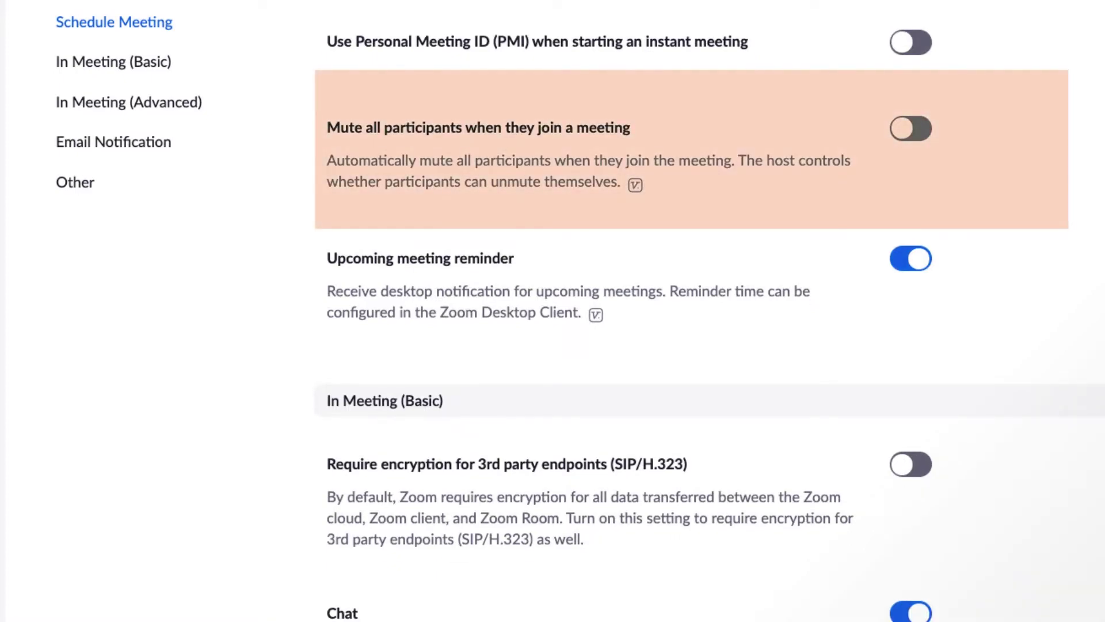
left_click(908, 138)
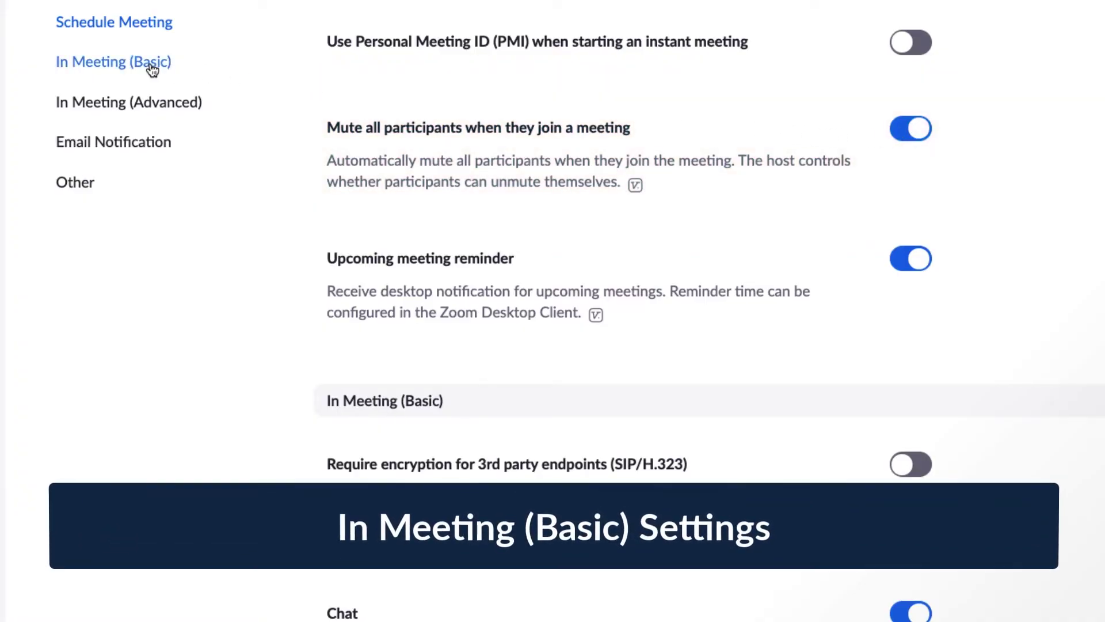
In the In Meeting (Basic) settings, check the default chat recipient choices and turn on Private chat
left_click(151, 64)
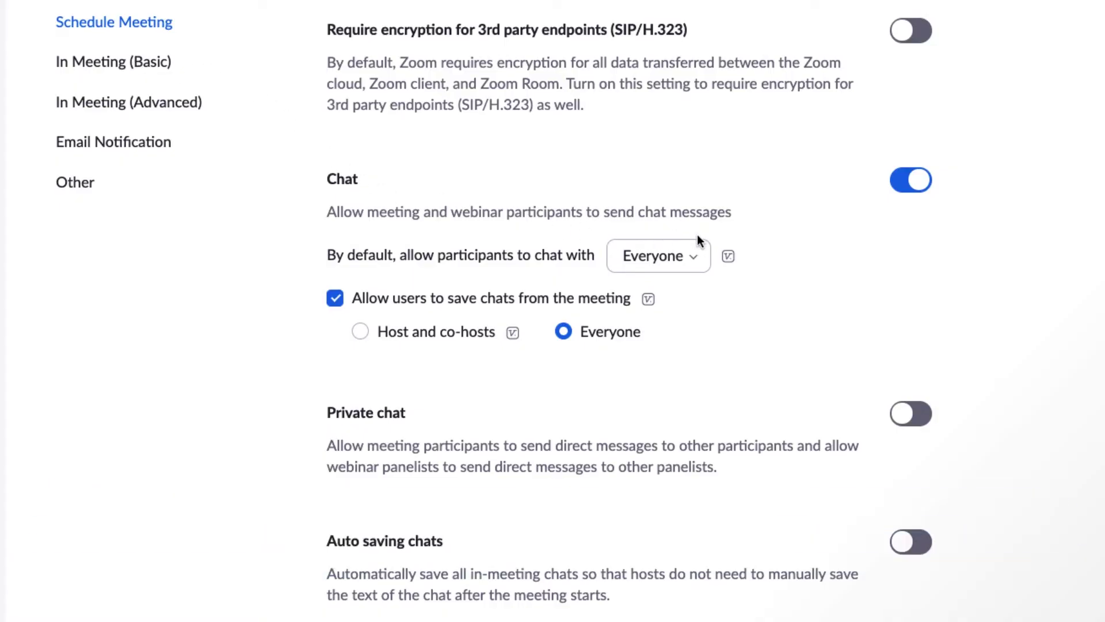
left_click(700, 261)
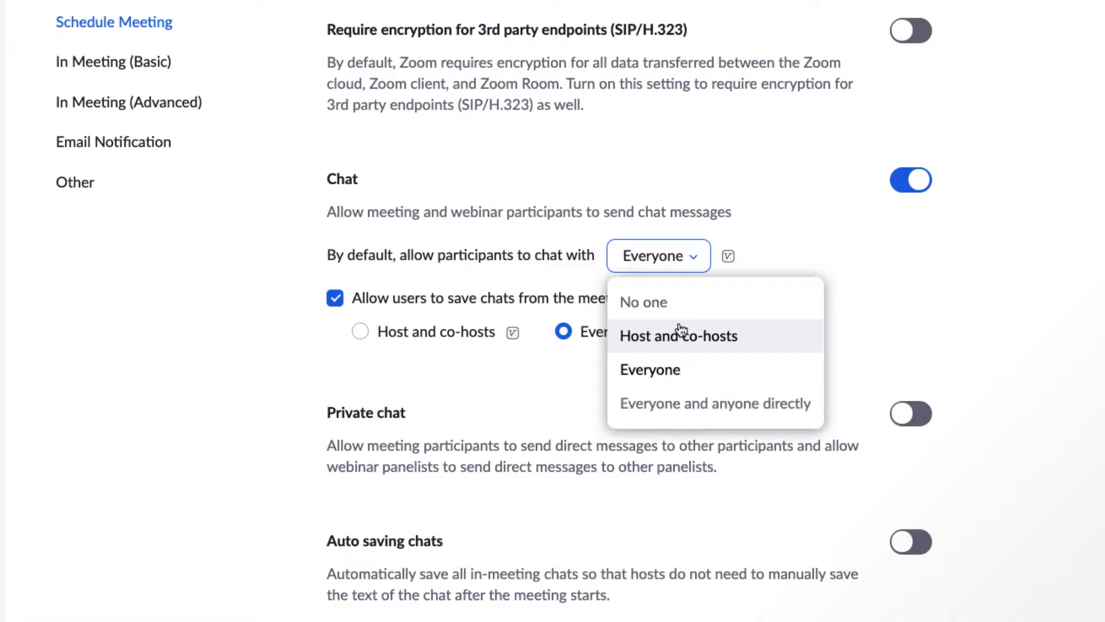
left_click(696, 262)
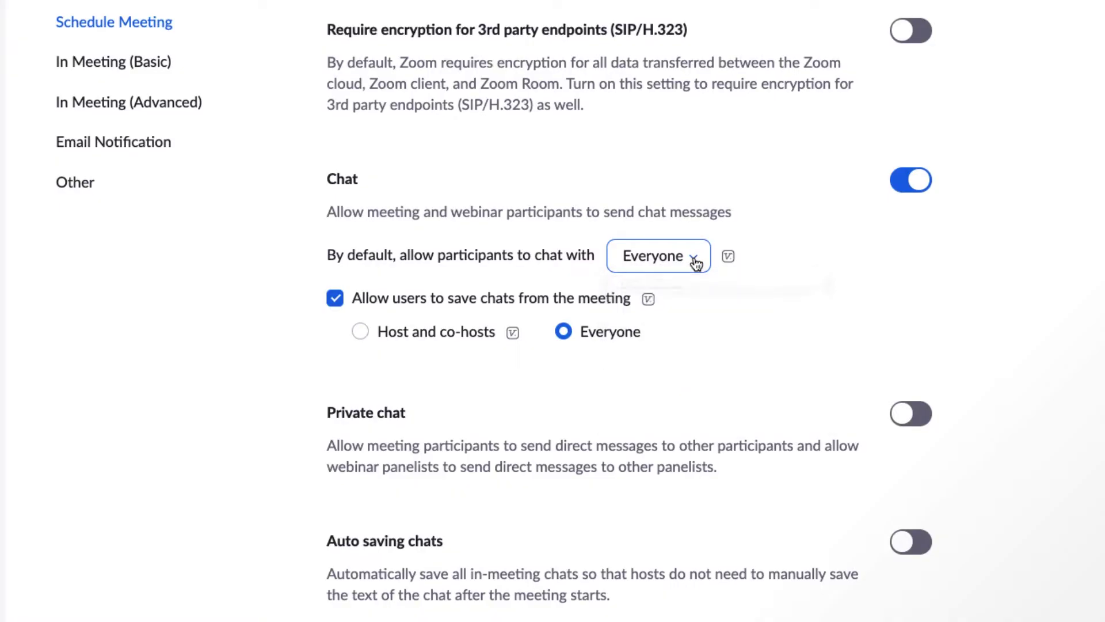
left_click(896, 416)
In the running meeting, send the chat message "Hello world!" to everyone
left_click(469, 605)
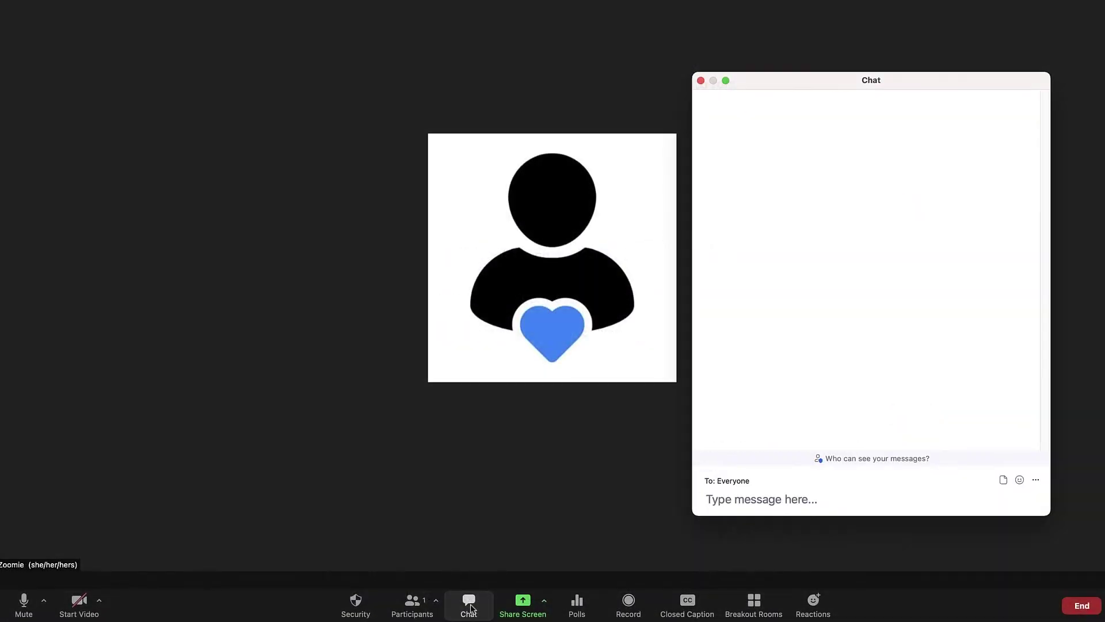
type("Hello world!")
key("Return")
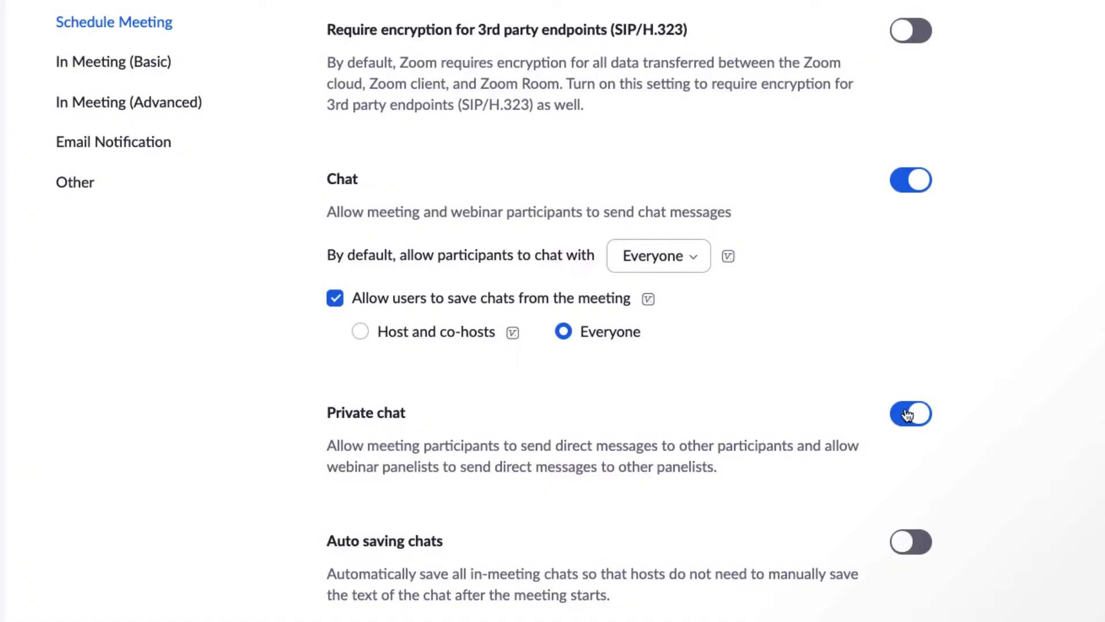
In the In Meeting (Basic) settings, turn on Meeting Polls/Quizzes and Meeting Survey
scroll(630, 307, "down", 10)
scroll(629, 311, "down", 5)
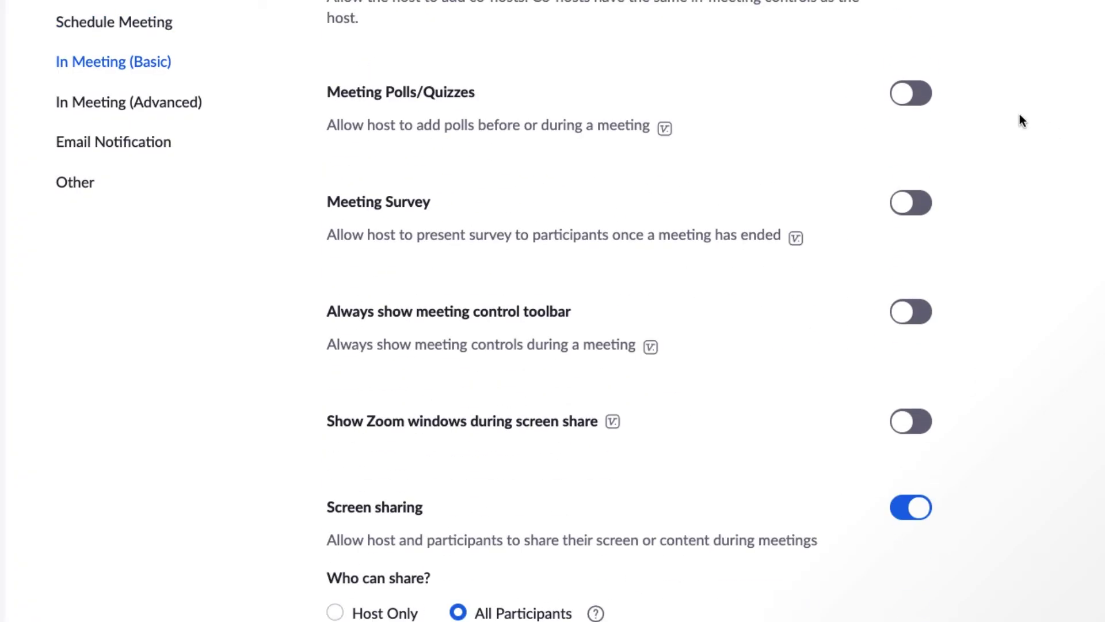
left_click(913, 94)
left_click(914, 203)
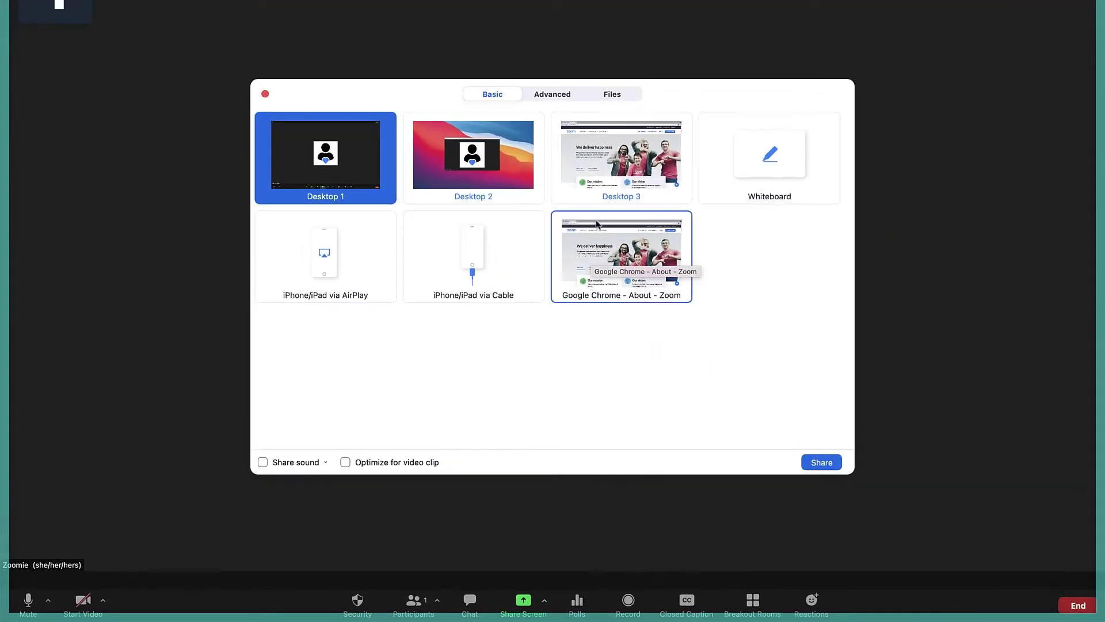
Share the Zoom About page, draw a freehand annotation above its headline, and choose the heart stamp on the shared whiteboard
left_click(621, 158)
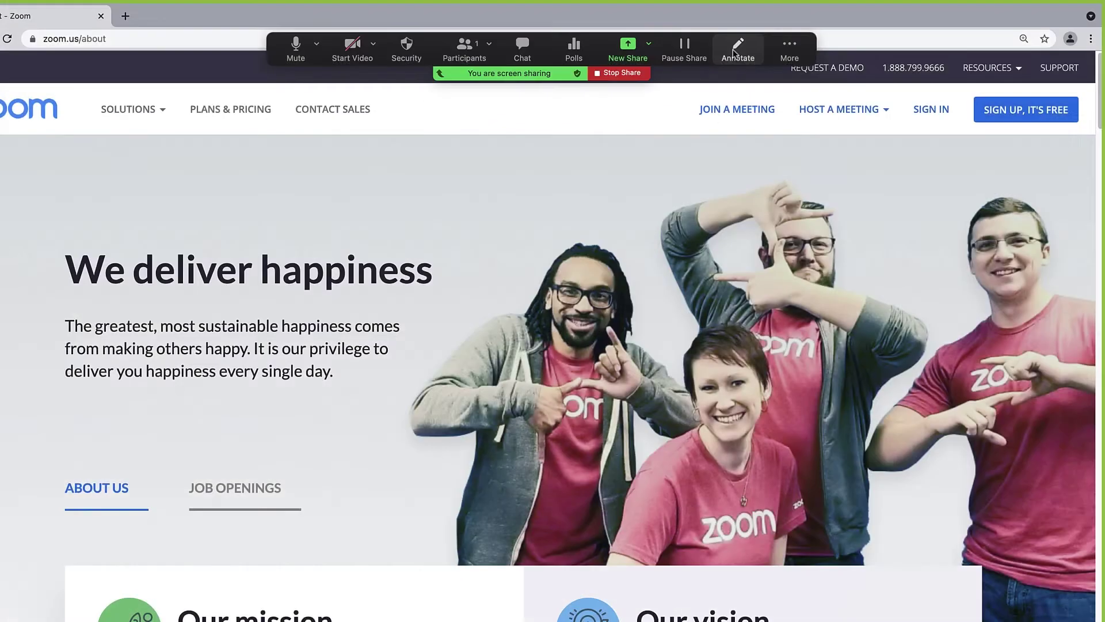
left_click(737, 49)
left_click(441, 108)
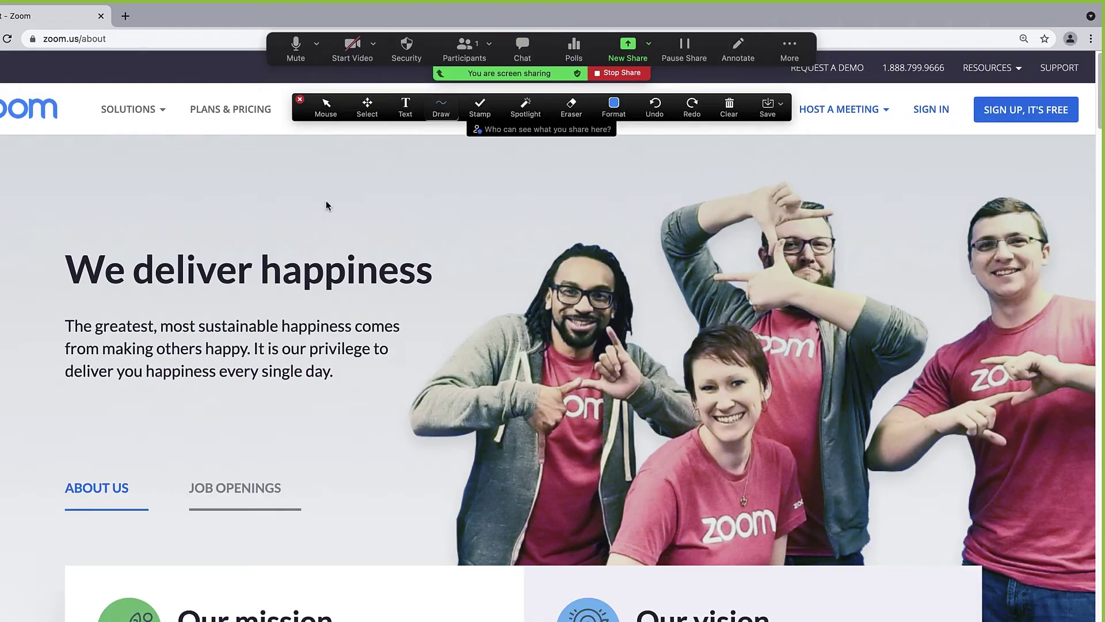
left_click_drag(282, 229, 286, 194)
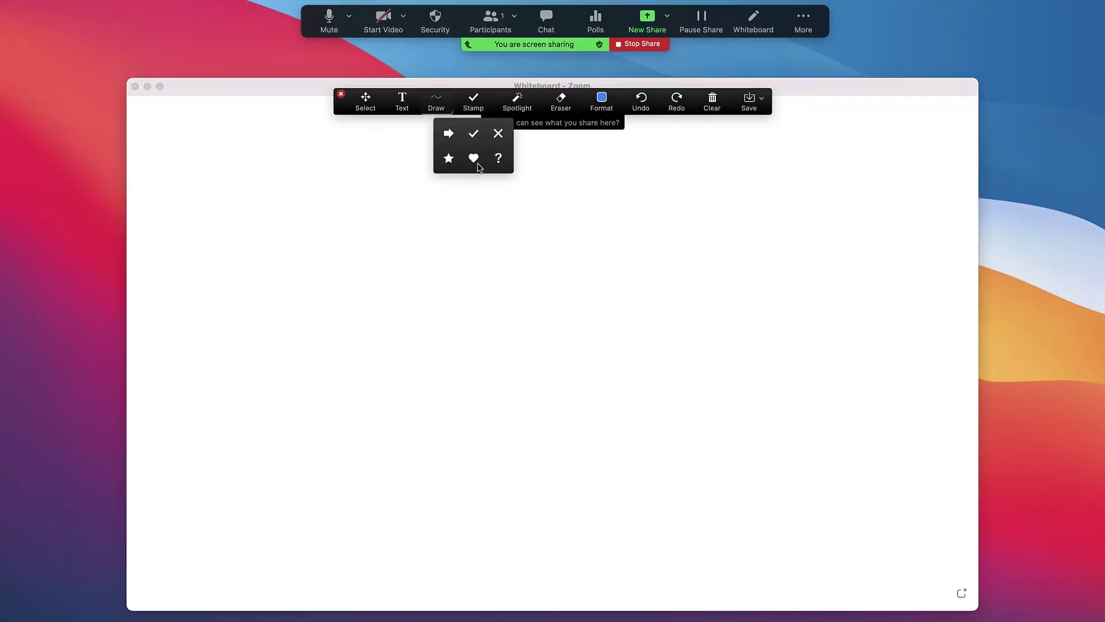
left_click(473, 159)
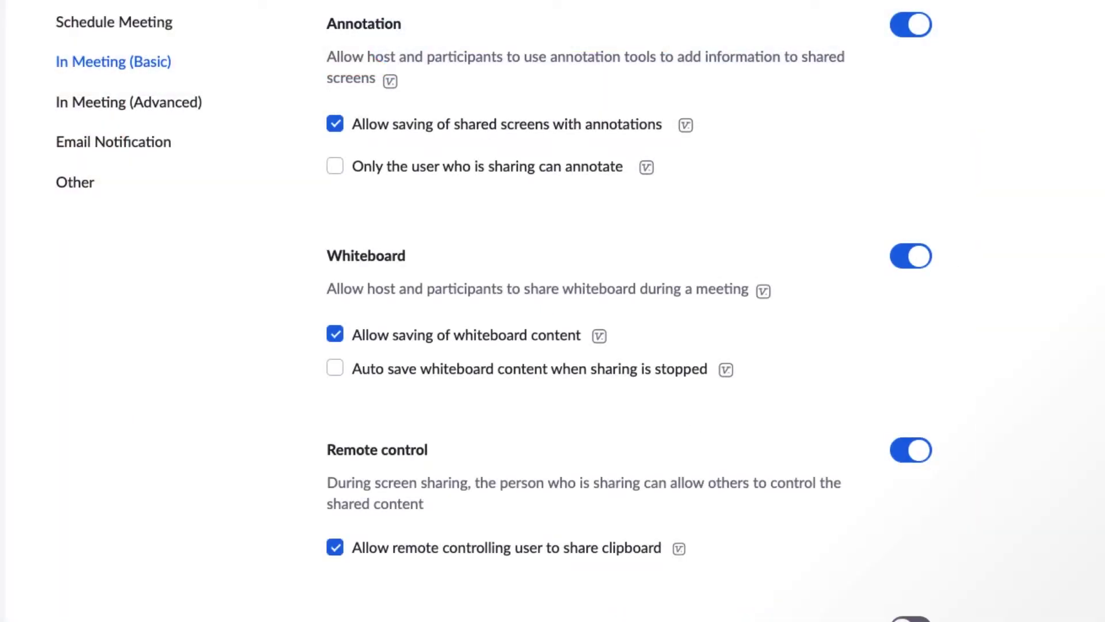
In the In Meeting (Basic) settings, turn on Non-verbal feedback and allow participants to rename themselves
scroll(552, 311, "down", 10)
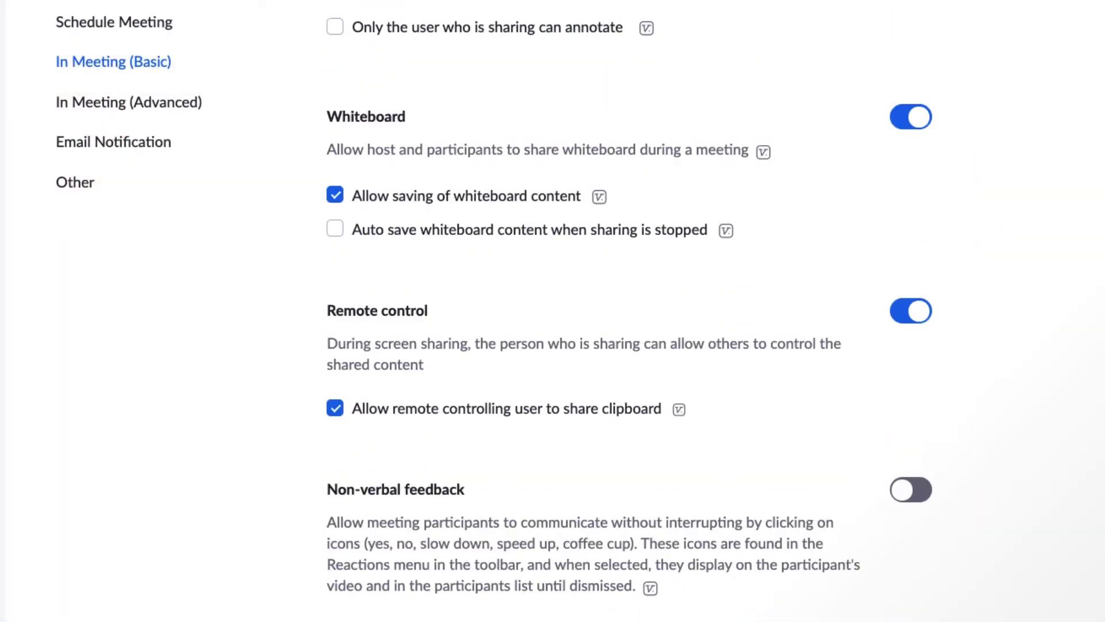
scroll(629, 317, "down", 2)
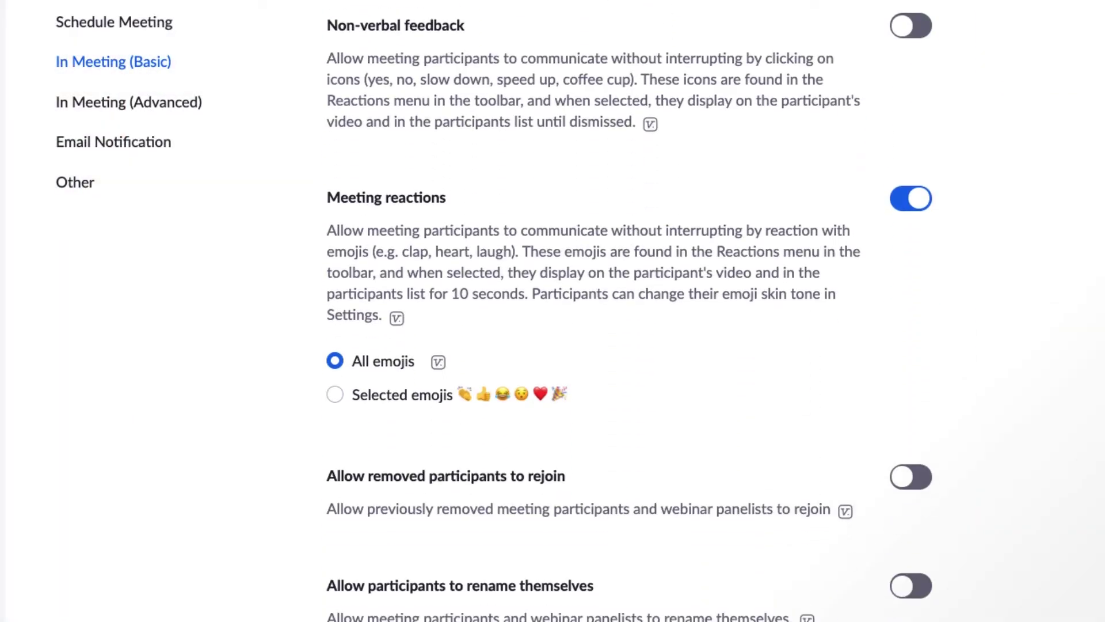
left_click(912, 33)
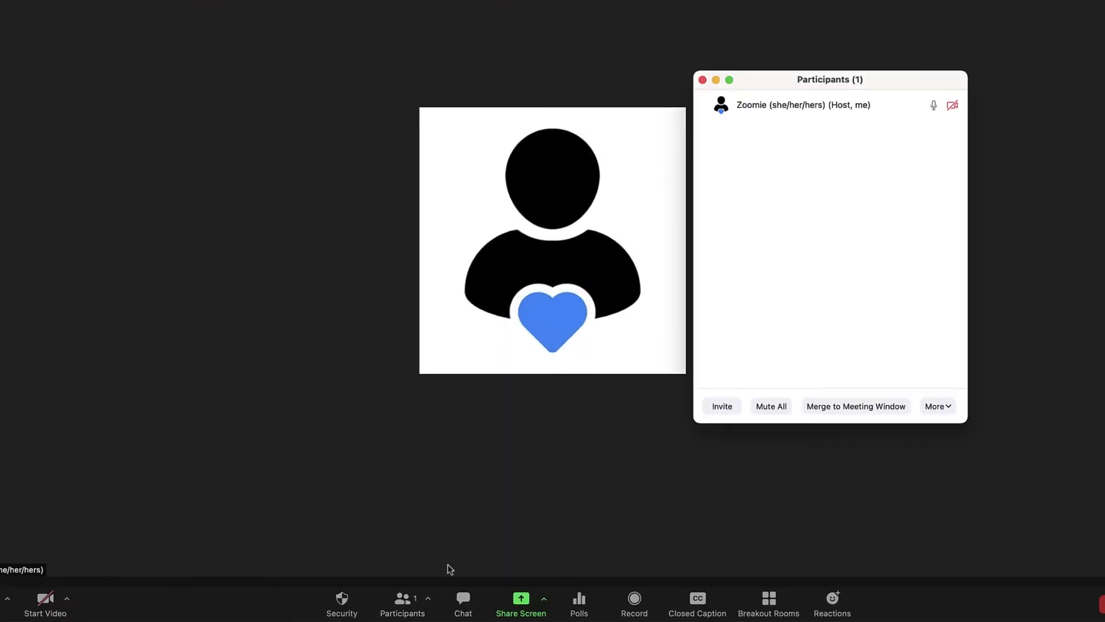
Use Rename on the host's own entry in the meeting's participants list
left_click(942, 106)
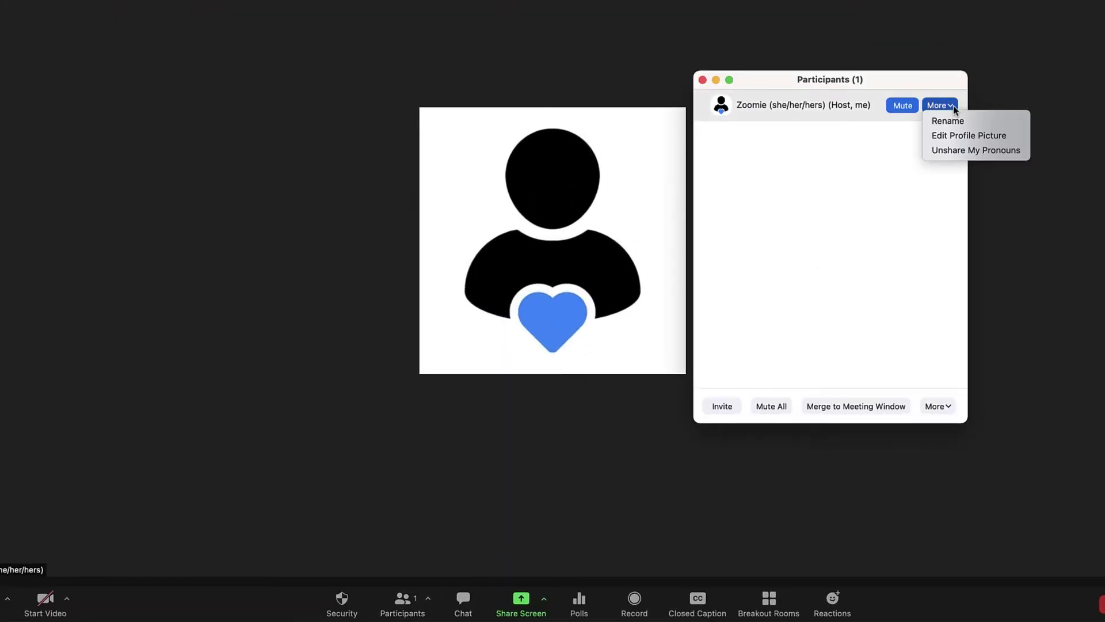
left_click(951, 119)
left_click(645, 278)
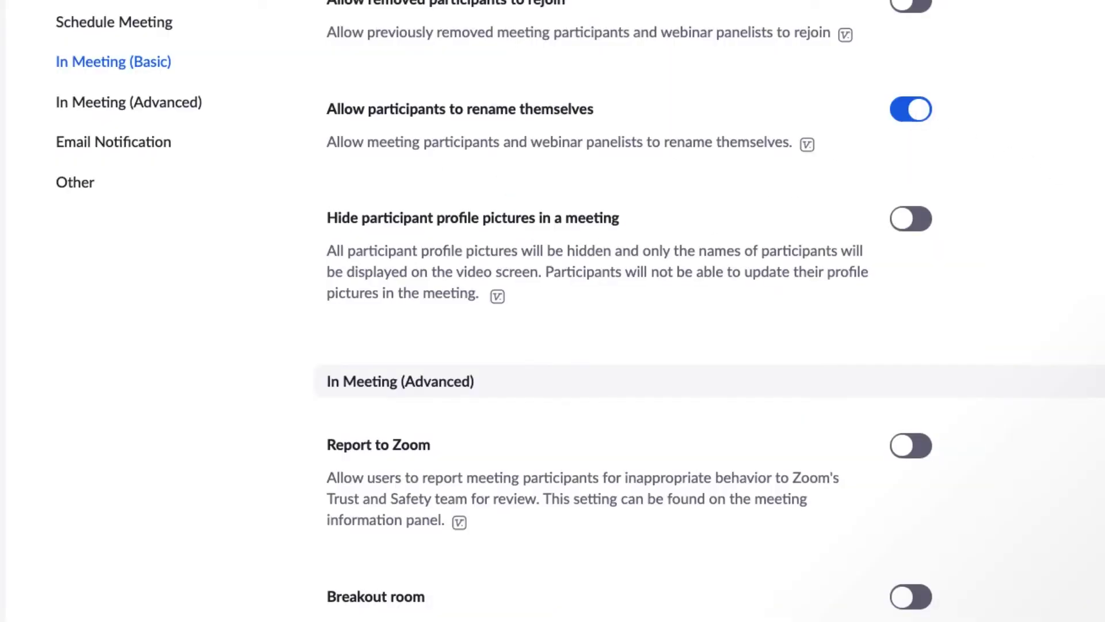
In the In Meeting (Advanced) settings, turn on Breakout room
scroll(691, 311, "down", 2)
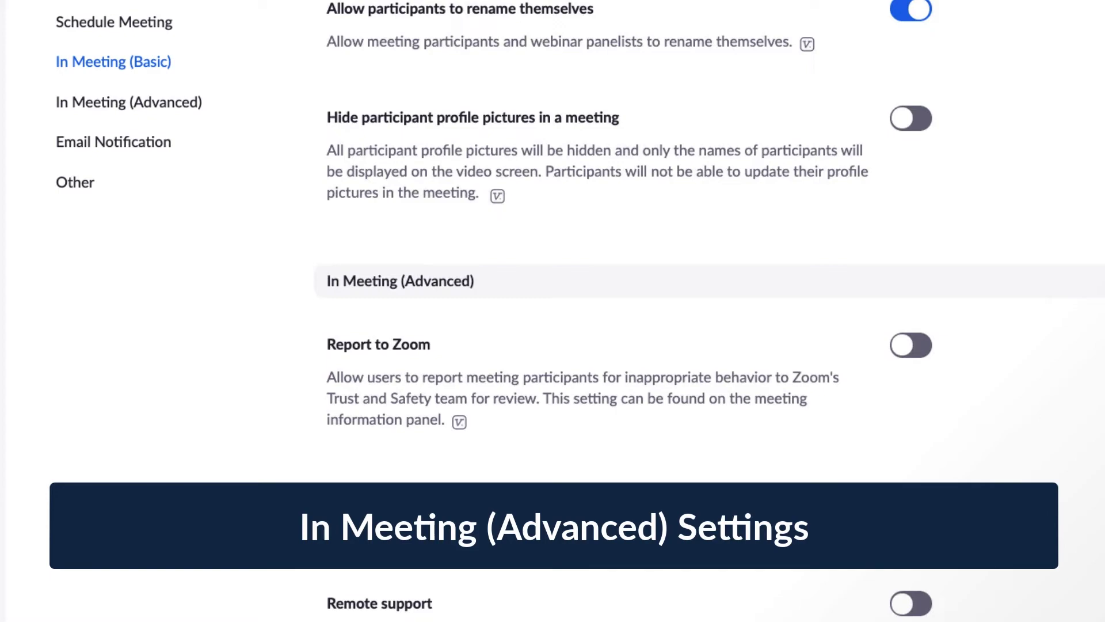
scroll(710, 313, "down", 4)
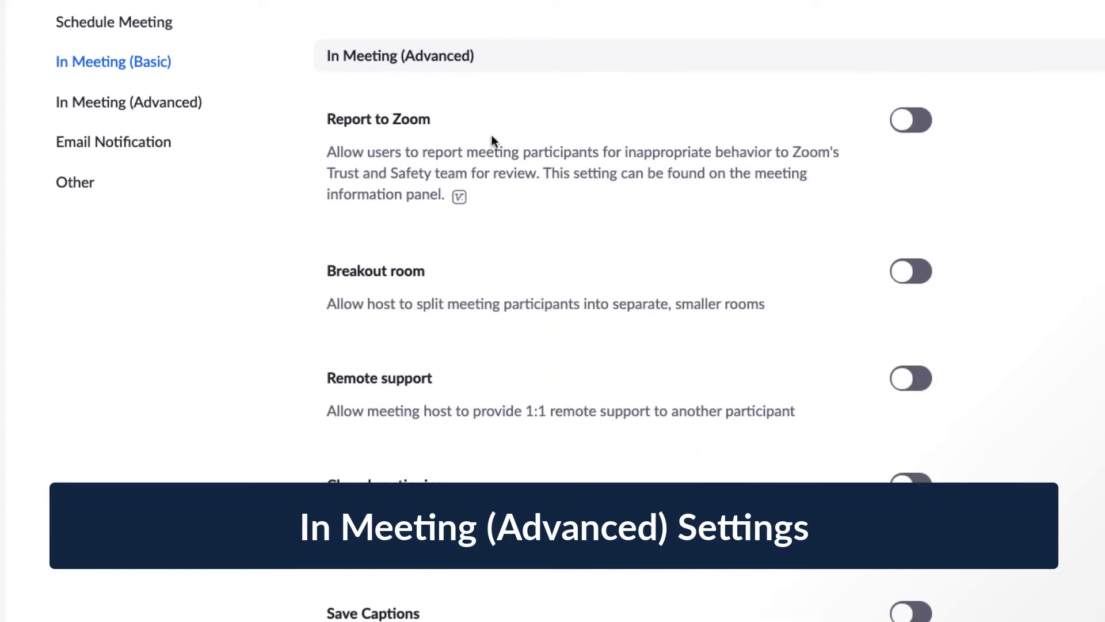
scroll(142, 105, "down", 2)
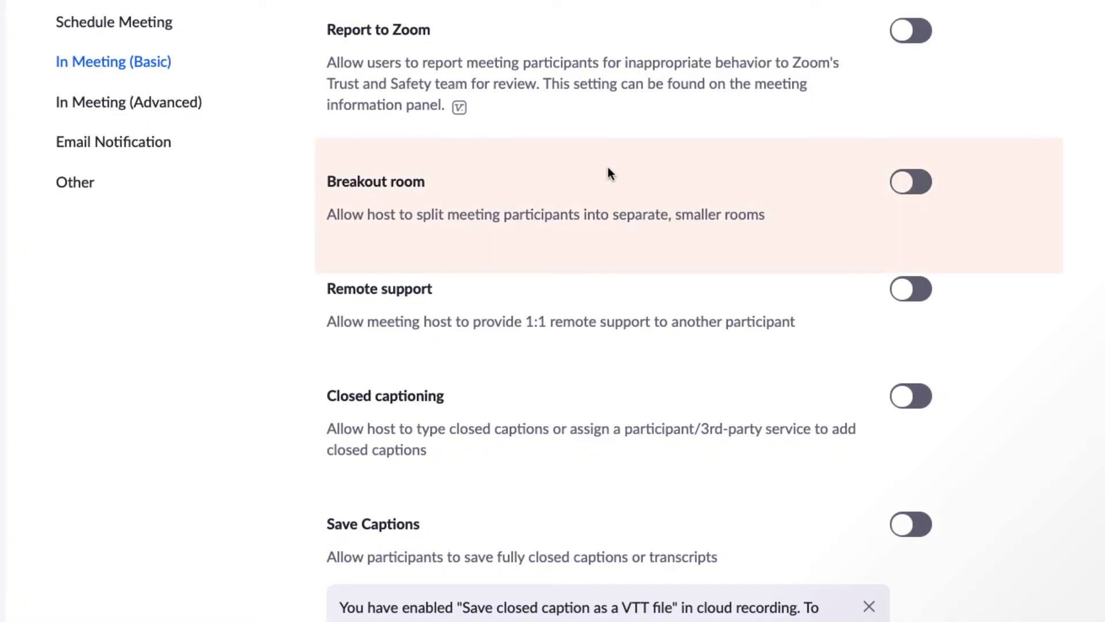
left_click(902, 184)
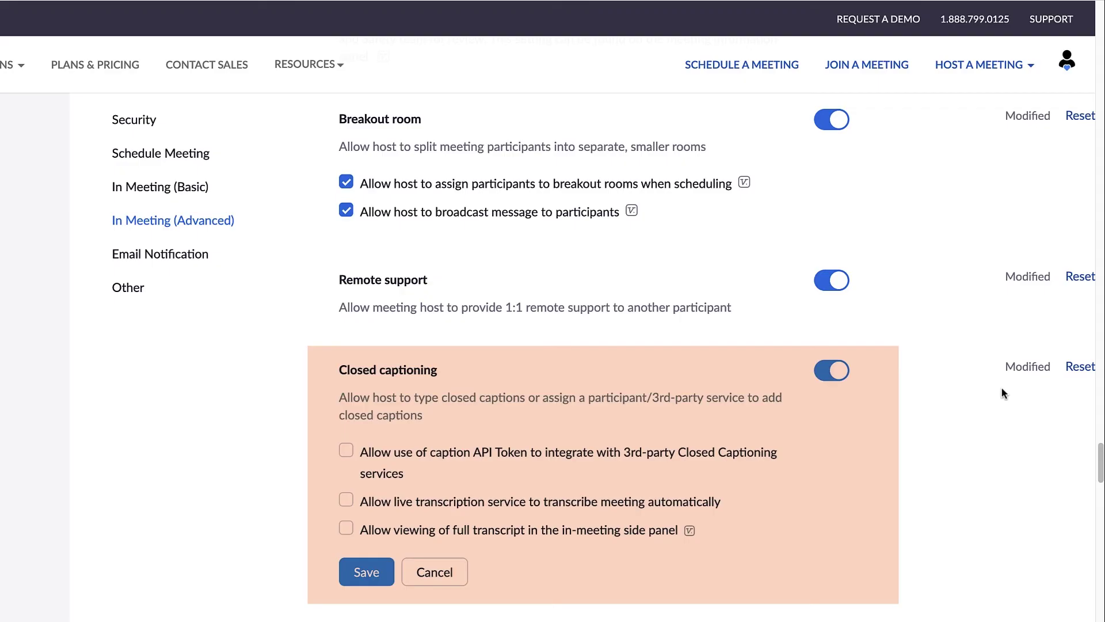
Under Closed captioning, allow the caption API Token for 3rd-party services and the live transcription service, and save the options
left_click(346, 453)
left_click(347, 502)
left_click(367, 571)
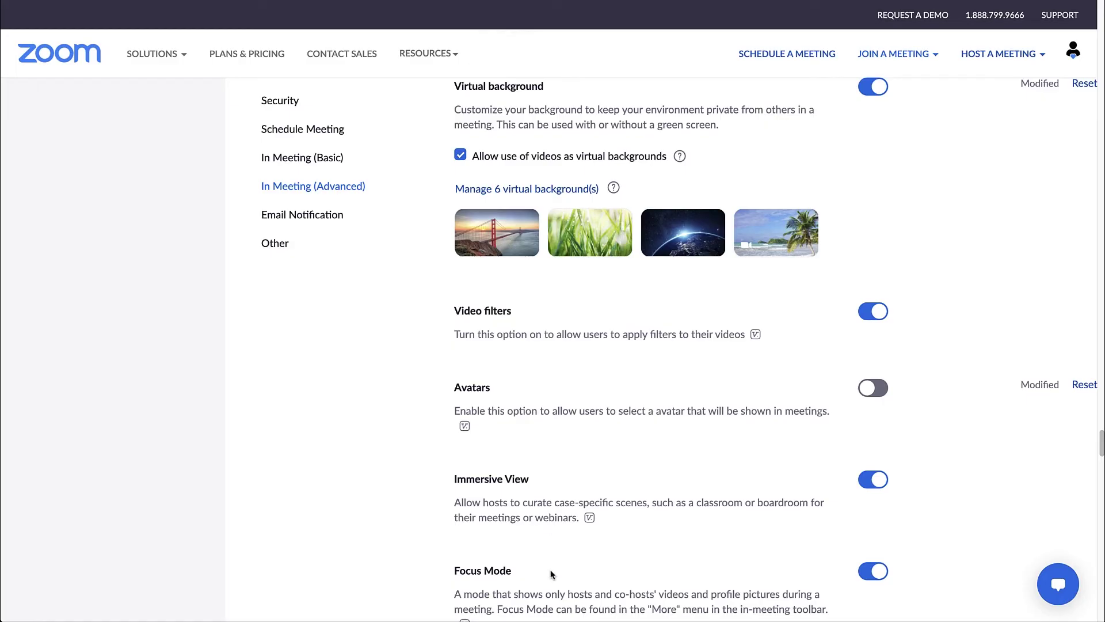
In the In Meeting (Advanced) settings, turn on Avatars and Report to Zoom
left_click(867, 393)
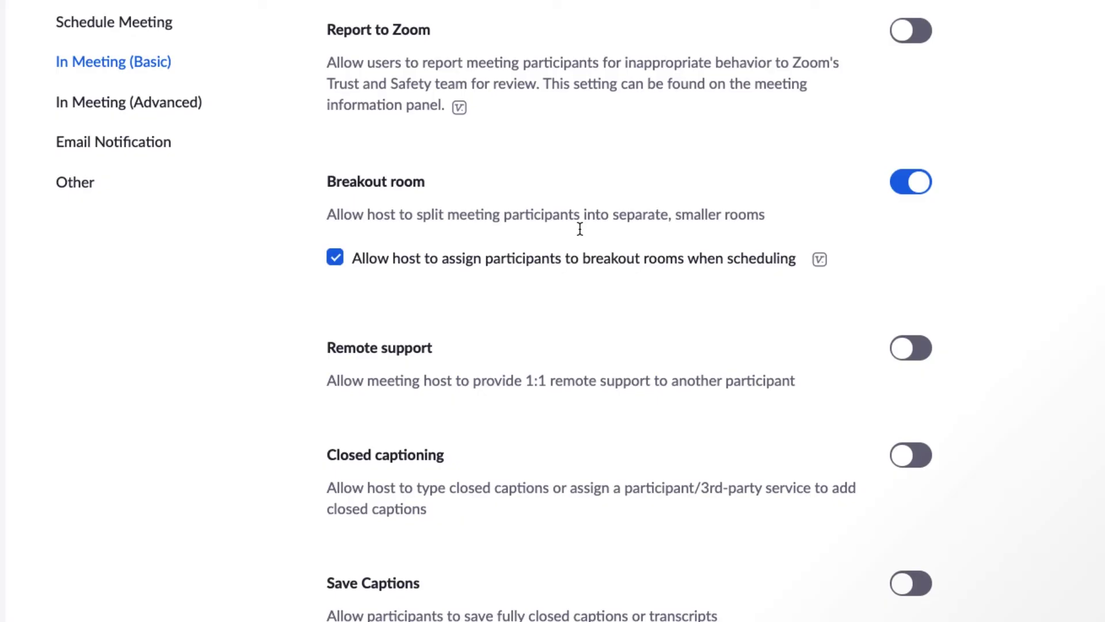
left_click(907, 39)
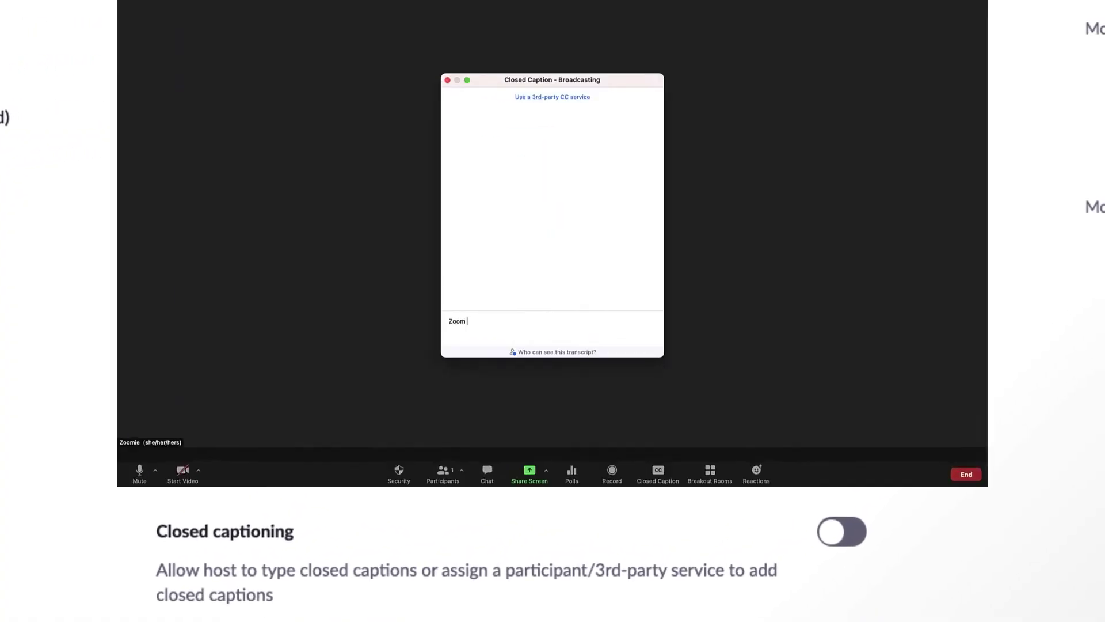
Write the meeting's closed caption "Zoom is committed to maintaining an equal, respectful, and inclusive environment on and through our platform for all users."
type("committed to maintaining an equal")
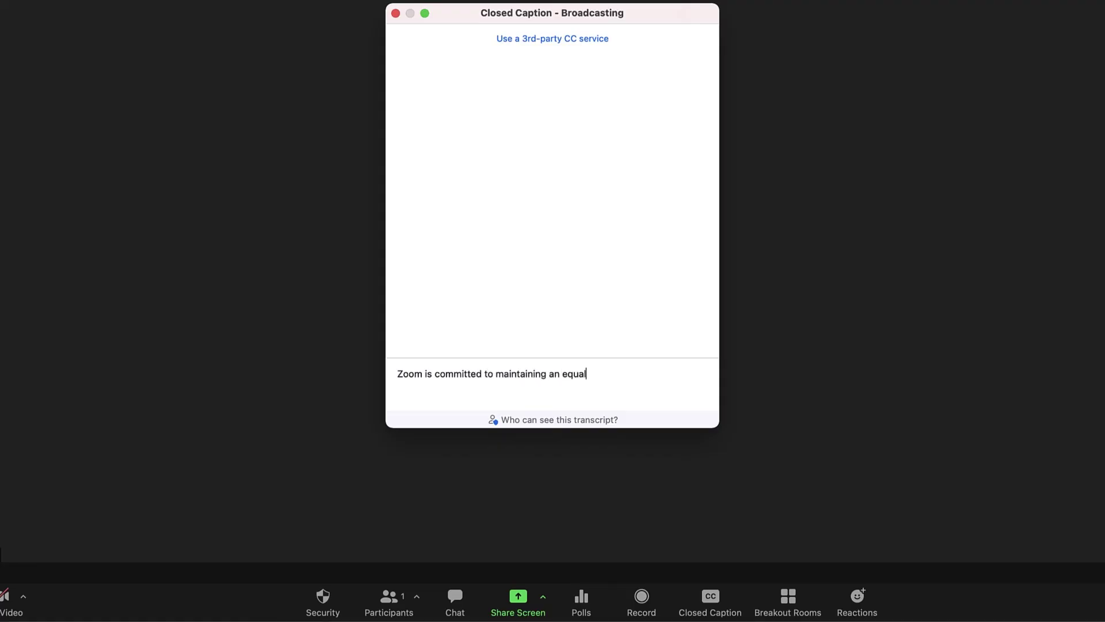
type(", respectful, and inclusive envir")
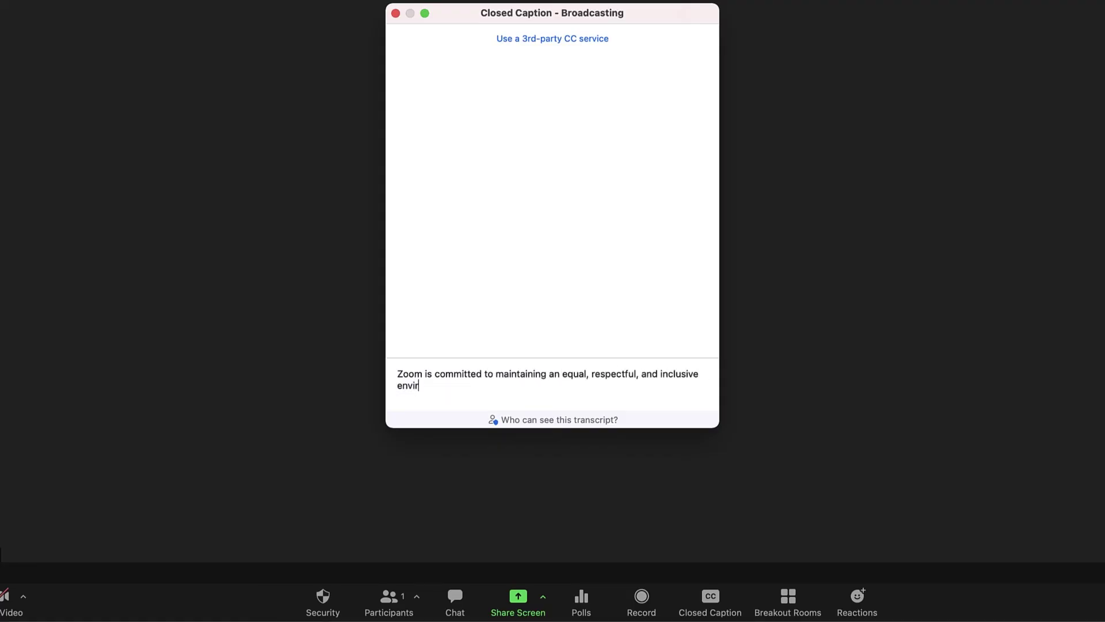
type("onment on and through our platform for all u")
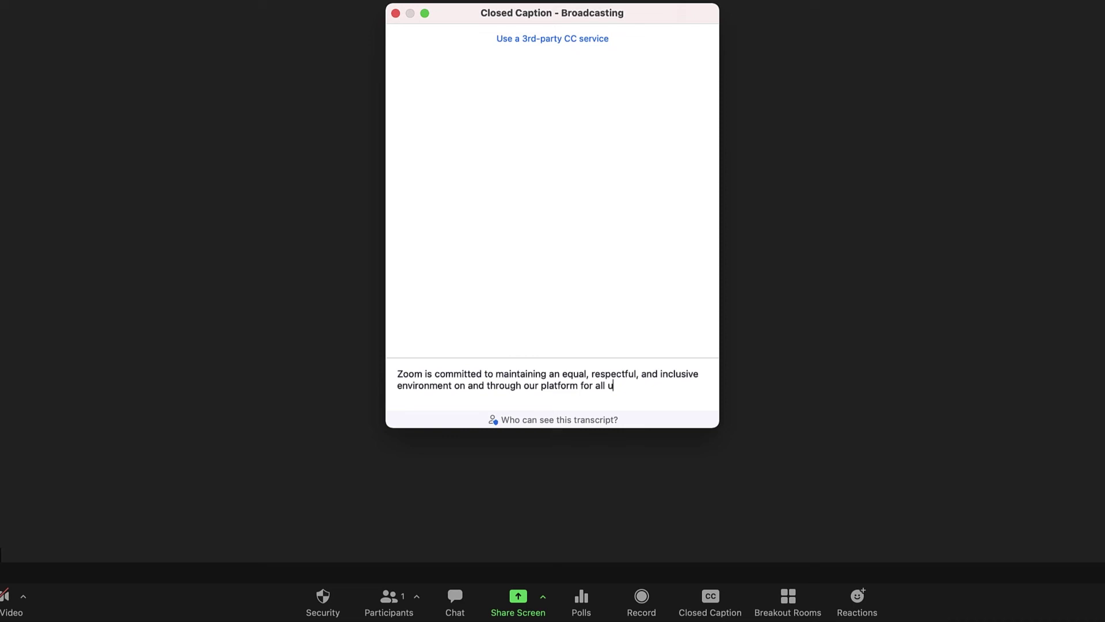
type("sers.")
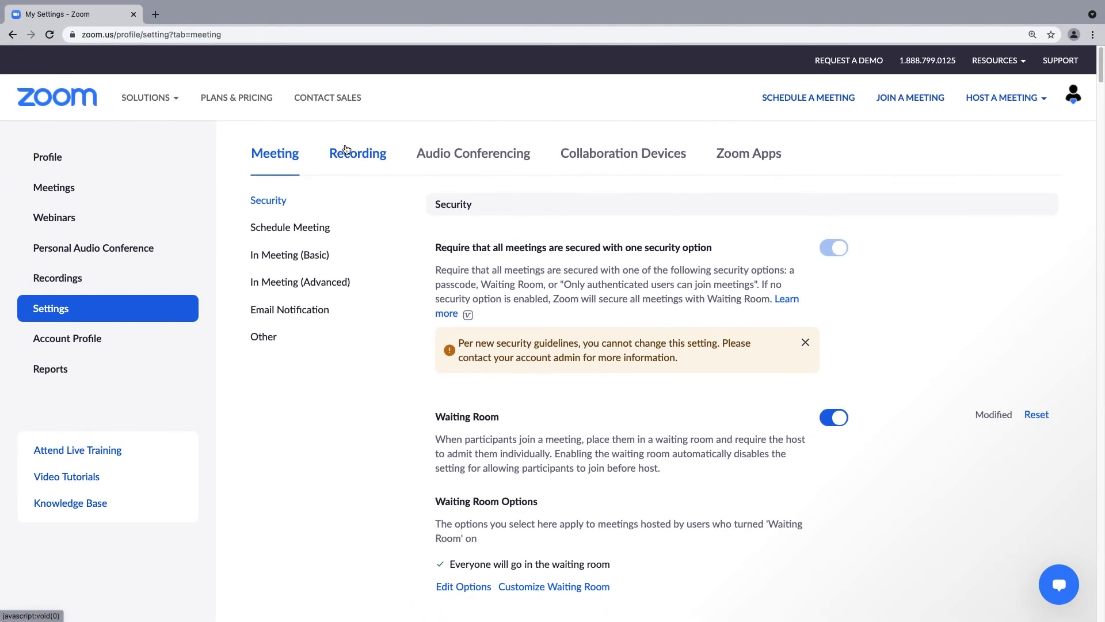
In the web portal's settings, look through the Recording, Zoom Apps, Collaboration Devices and Audio Conferencing categories
left_click(347, 150)
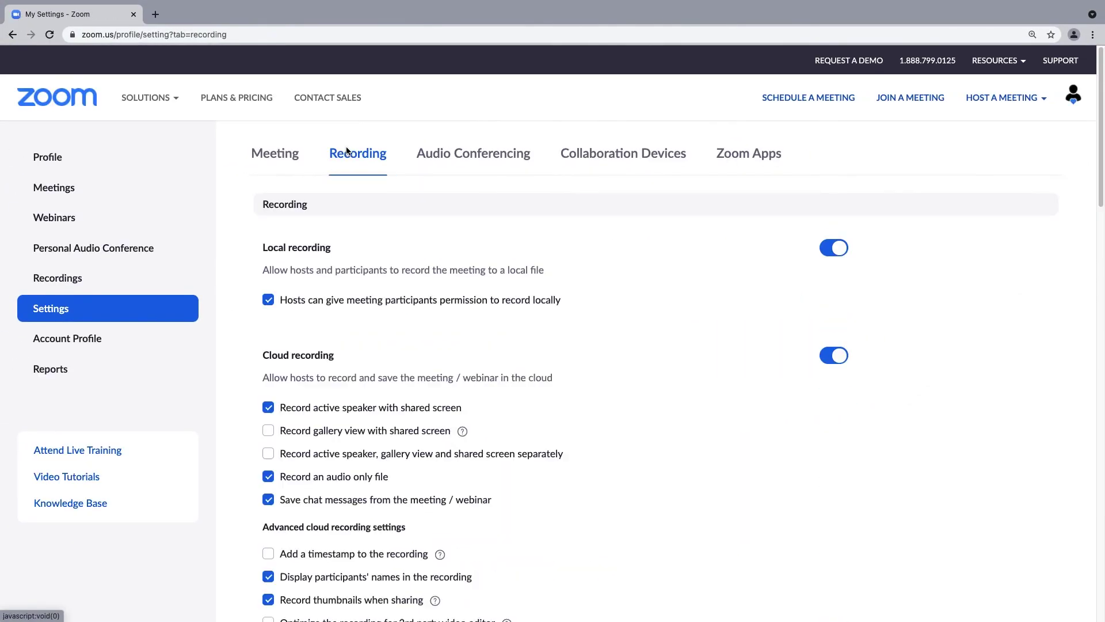
left_click(747, 156)
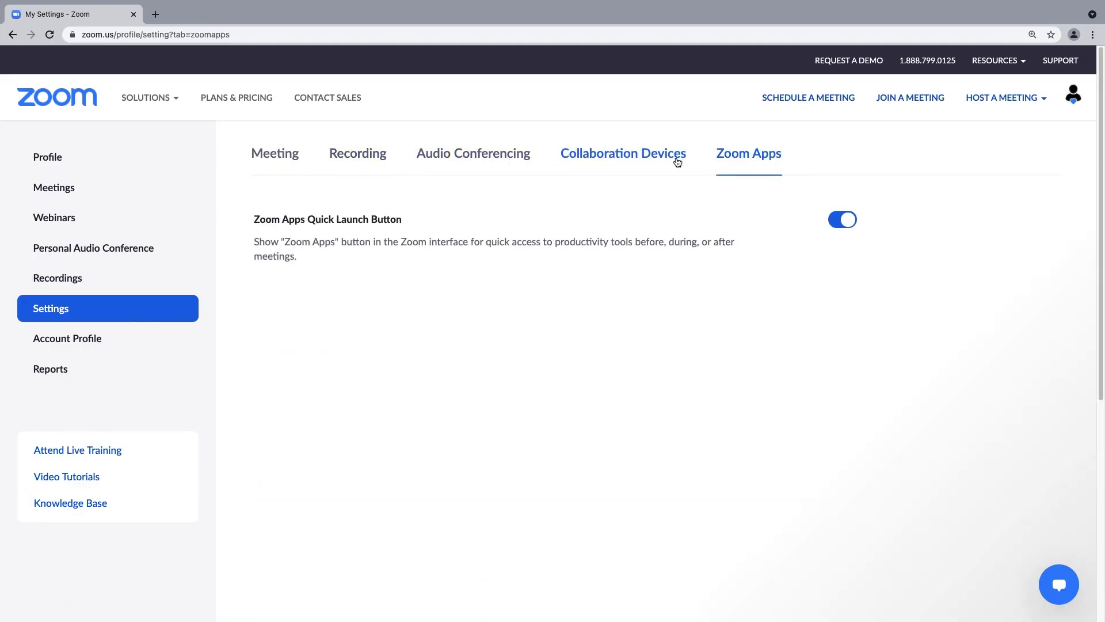
left_click(650, 157)
left_click(511, 157)
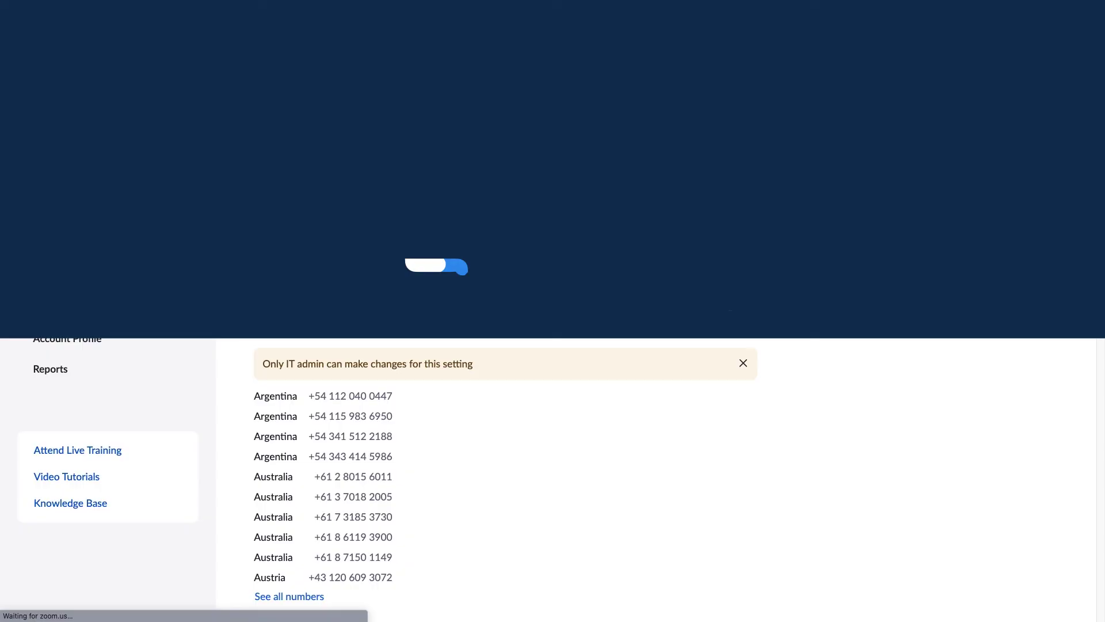